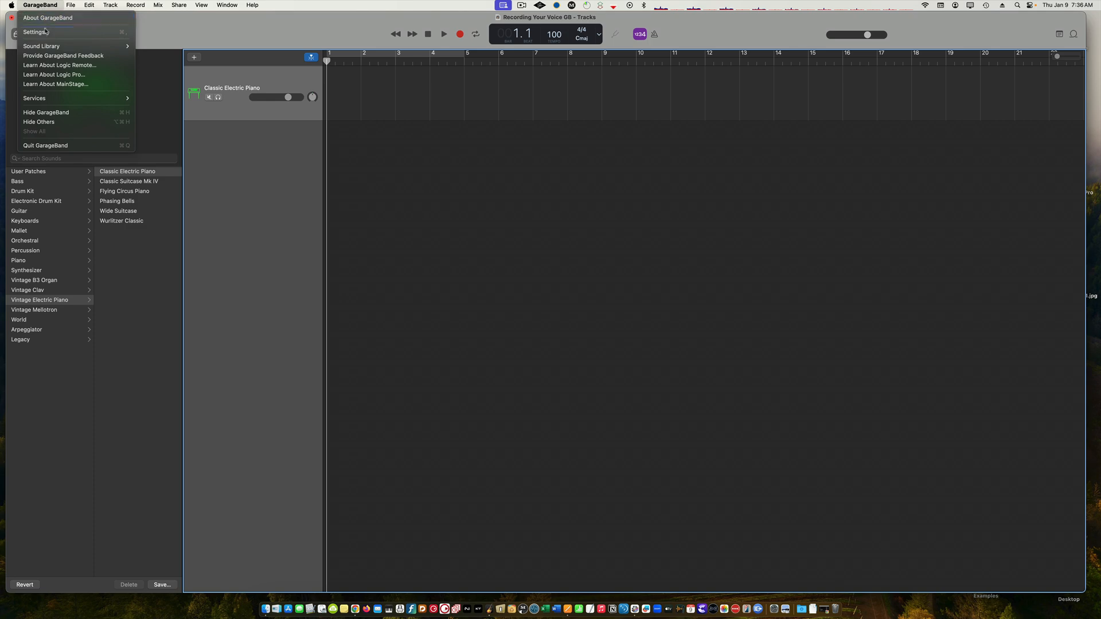
Check the available audio input devices in the Audio/MIDI settings, keeping MiC Plus selected, and close the settings
left_click(36, 33)
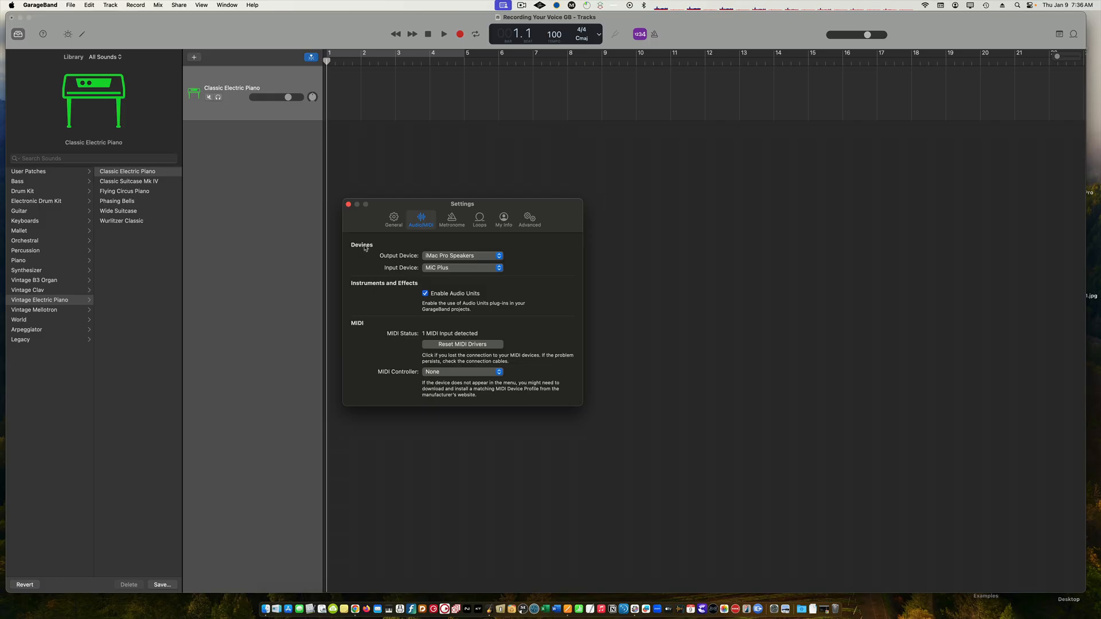
left_click(481, 269)
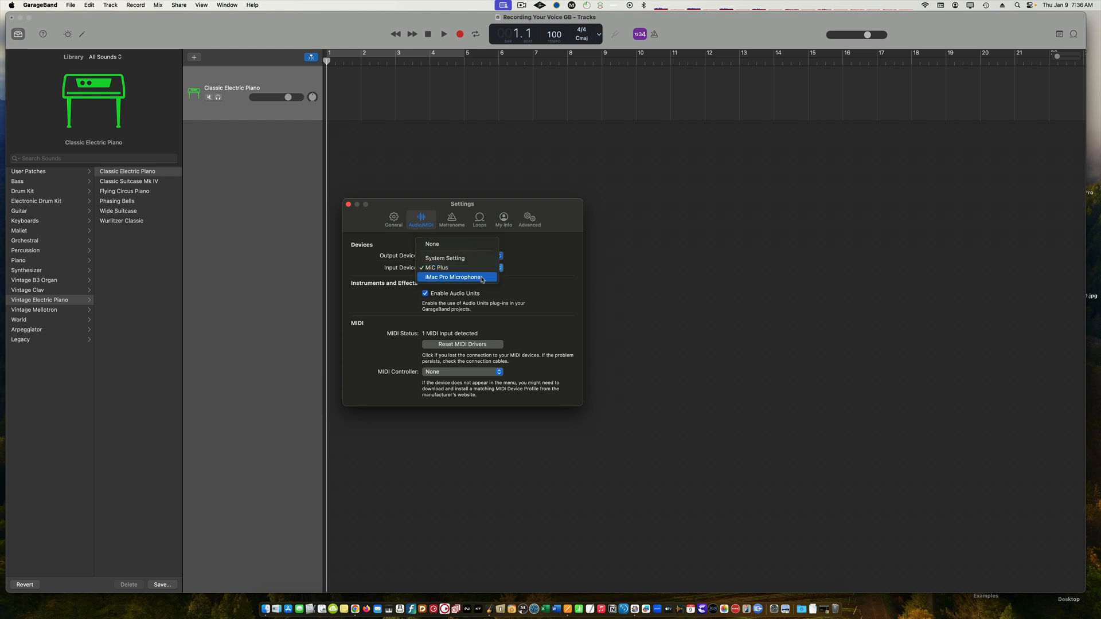
left_click(680, 271)
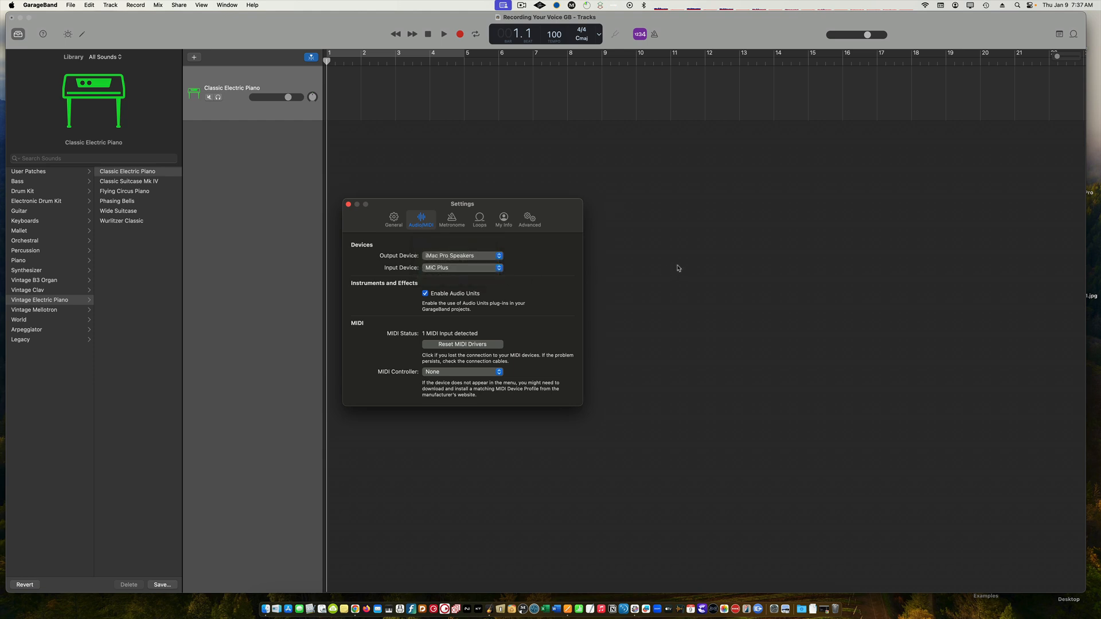
left_click(348, 205)
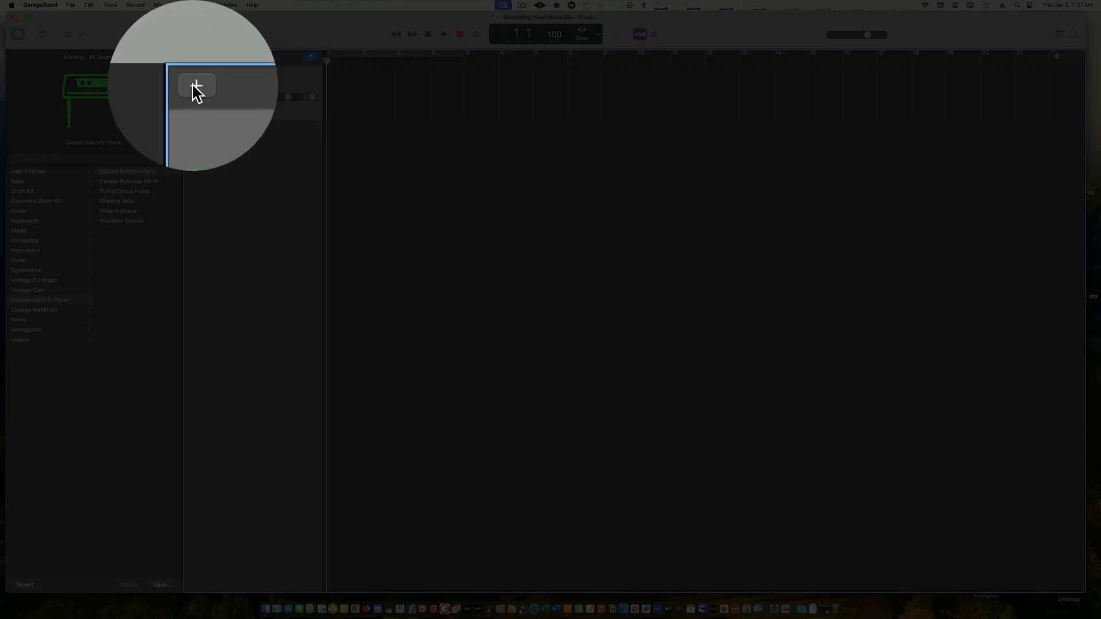
Create a new Mic or Line audio track and hide its Smart Controls
left_click(190, 56)
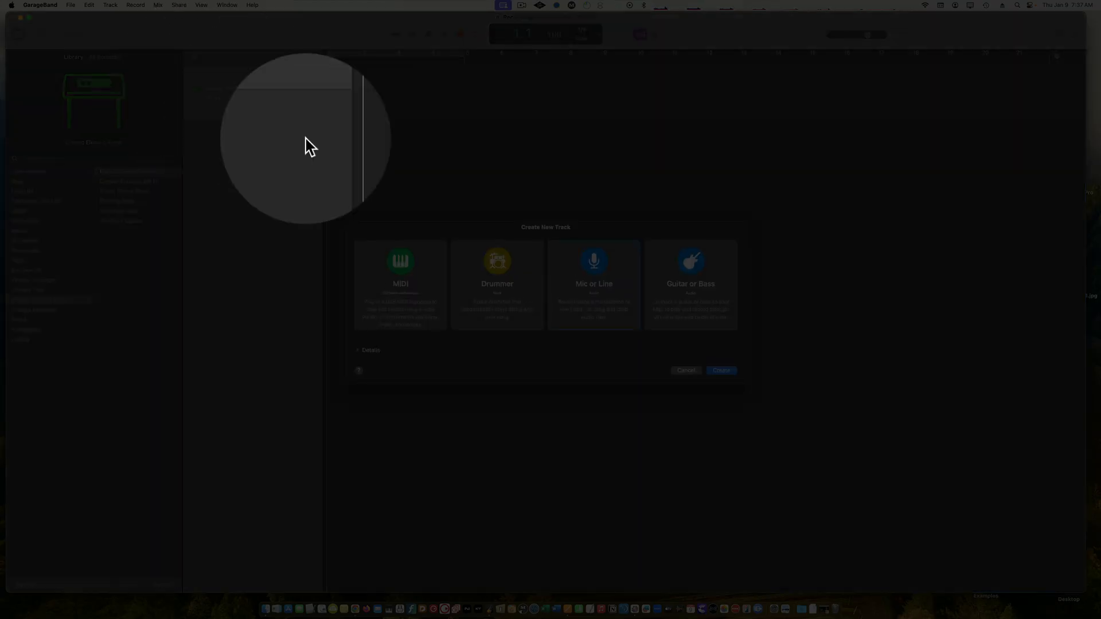
left_click(598, 265)
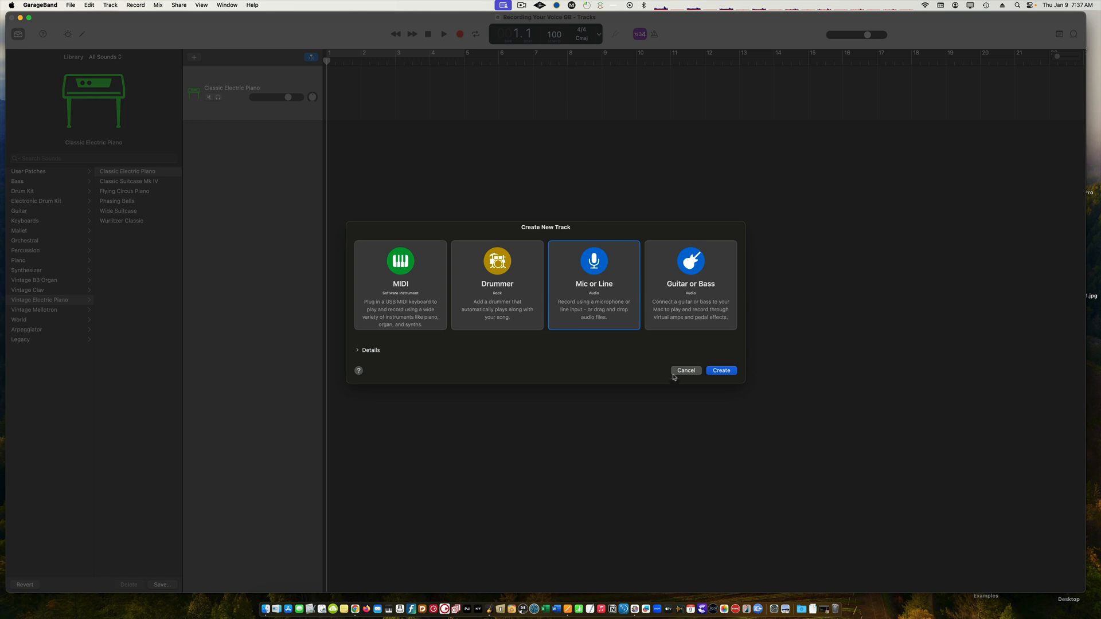
left_click(722, 371)
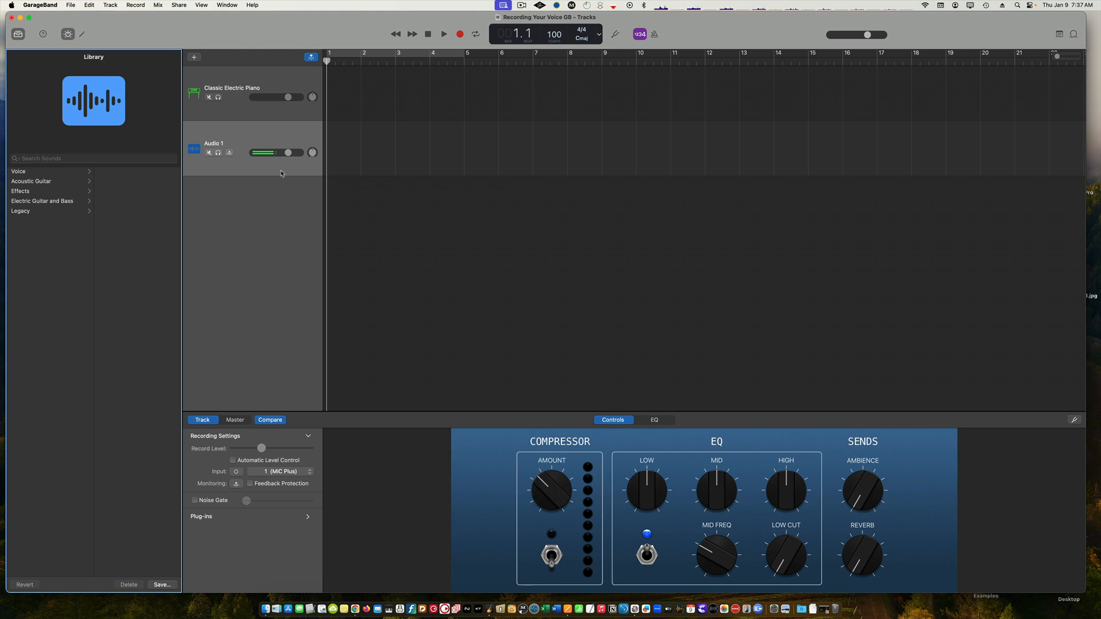
left_click(67, 34)
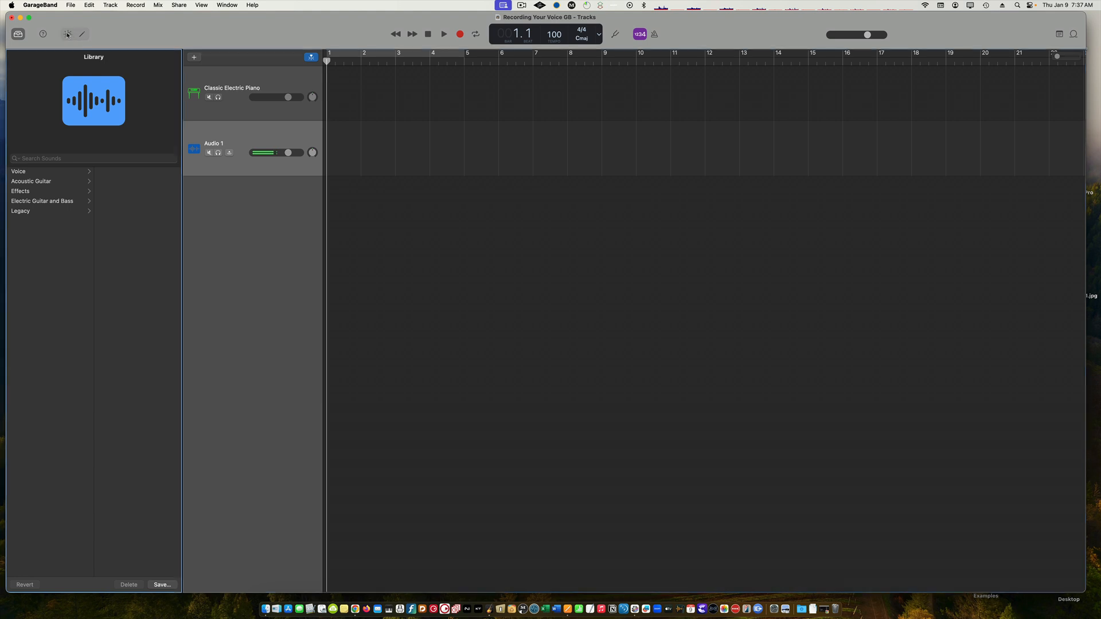
Rename the new audio track "Voice"
double_click(219, 144)
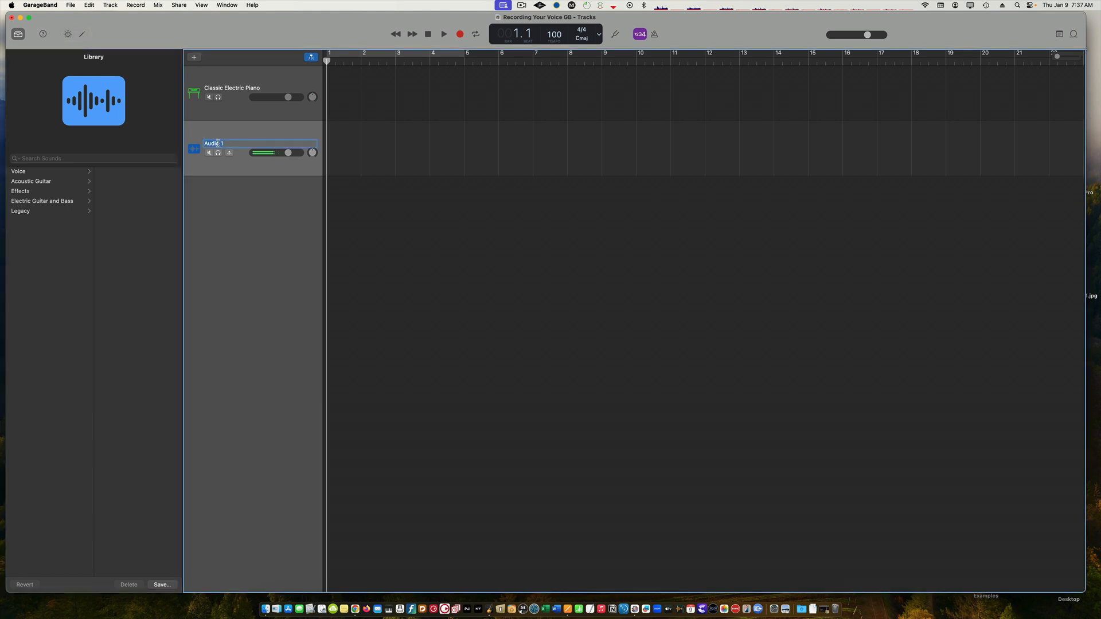
type("Voice")
key("Return")
scroll(276, 133, "right", 10)
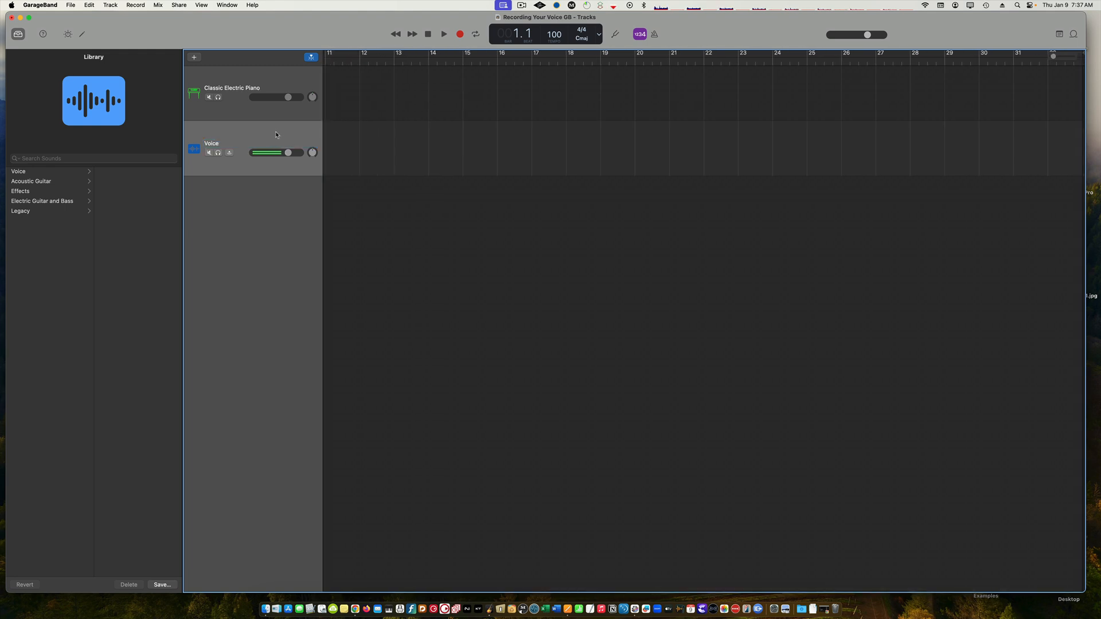
Enable Automatic Level Control in the Voice track's recording settings, trying the stereo input format and returning it to mono
key("b")
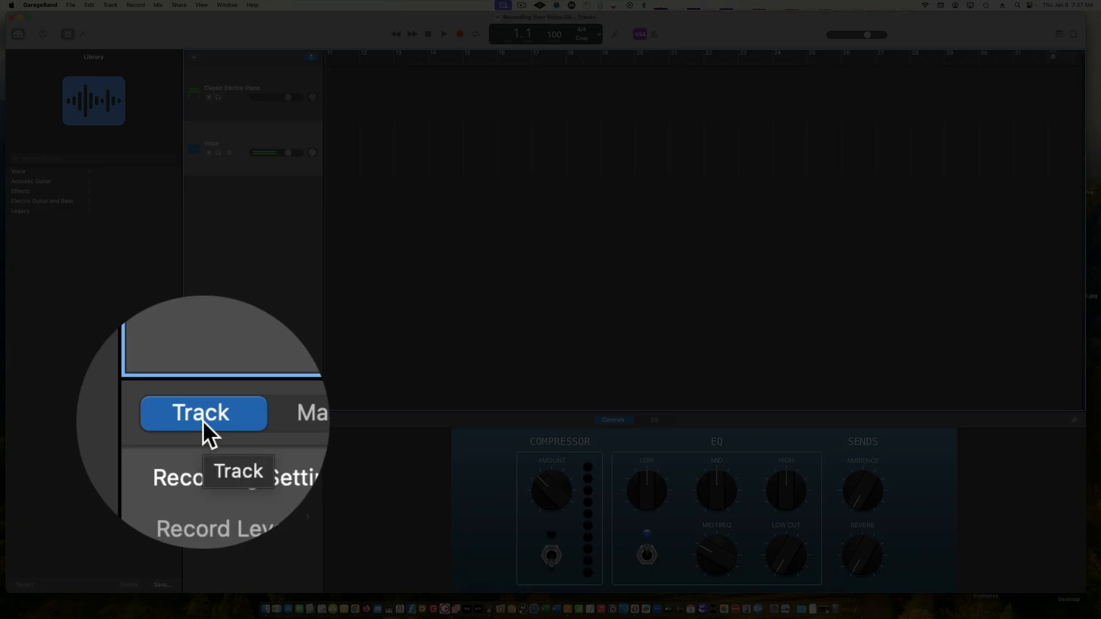
left_click(271, 420)
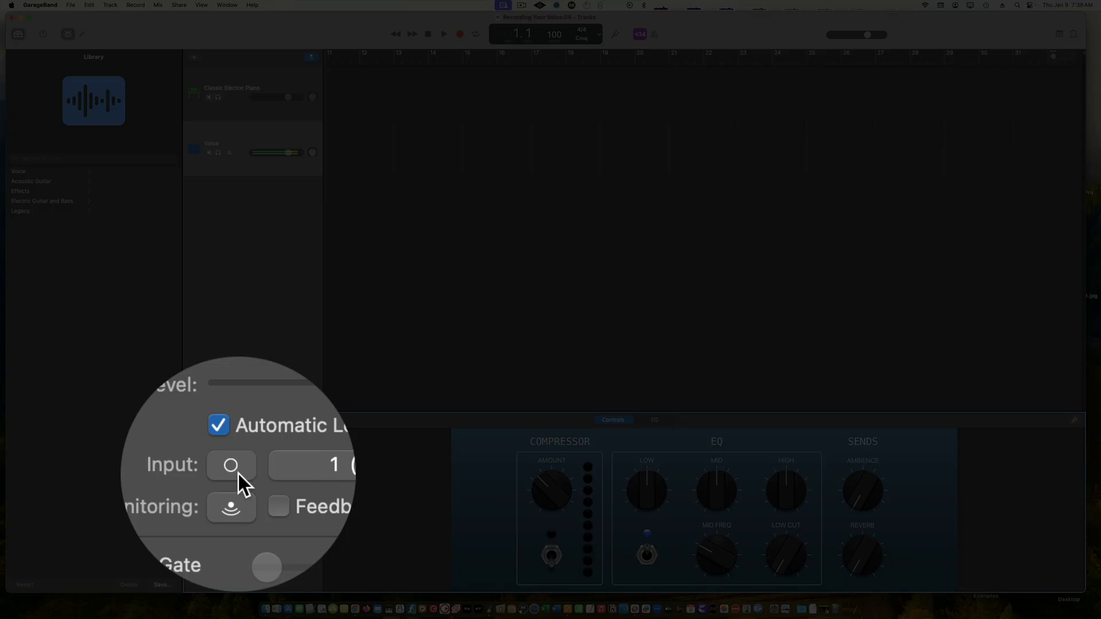
left_click(238, 472)
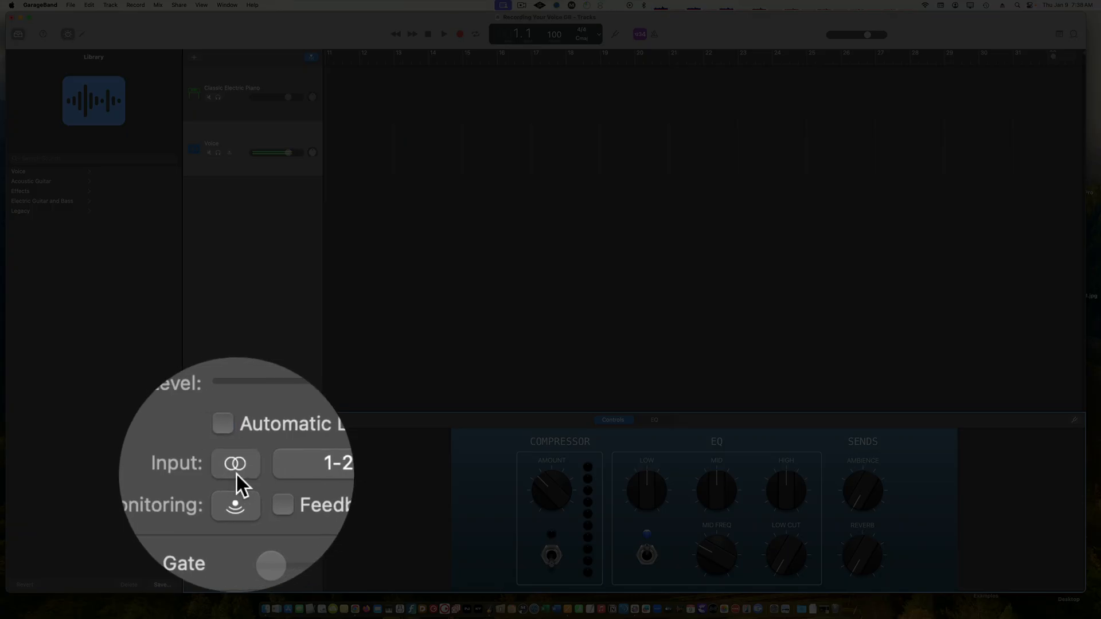
left_click(239, 475)
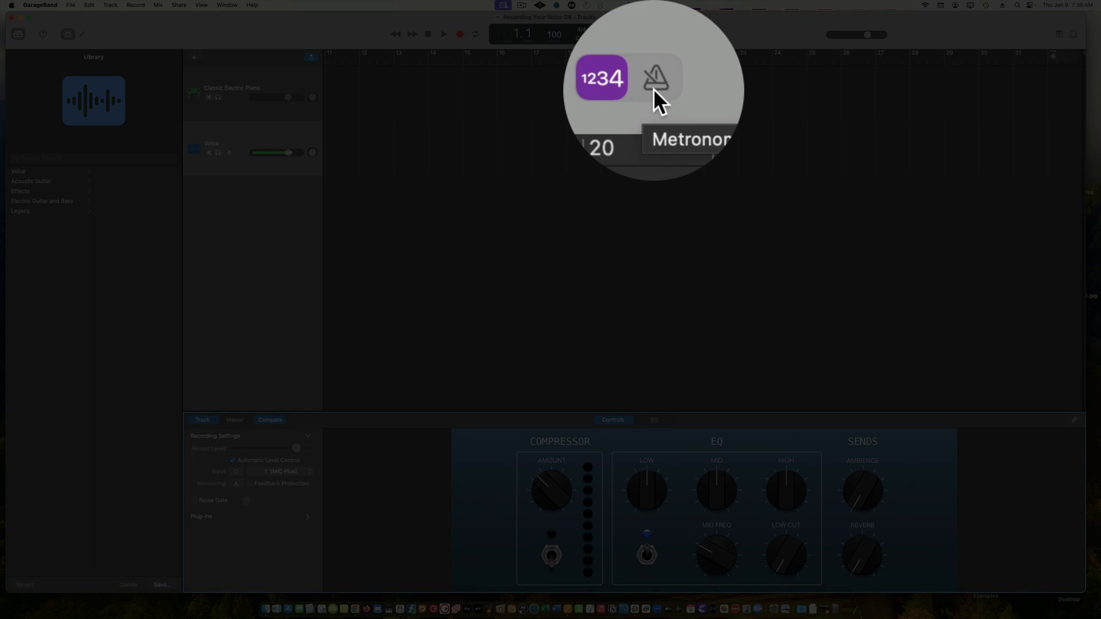
Record a voice take about three bars long on the Voice track, starting at bar 1
scroll(532, 292, "left", 10)
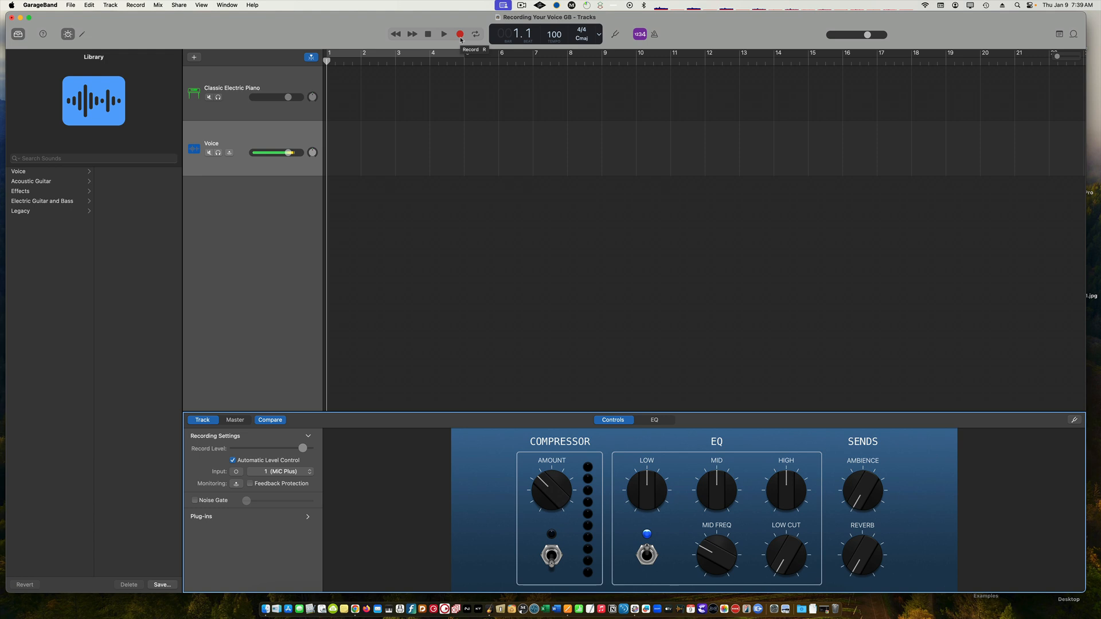
left_click(461, 37)
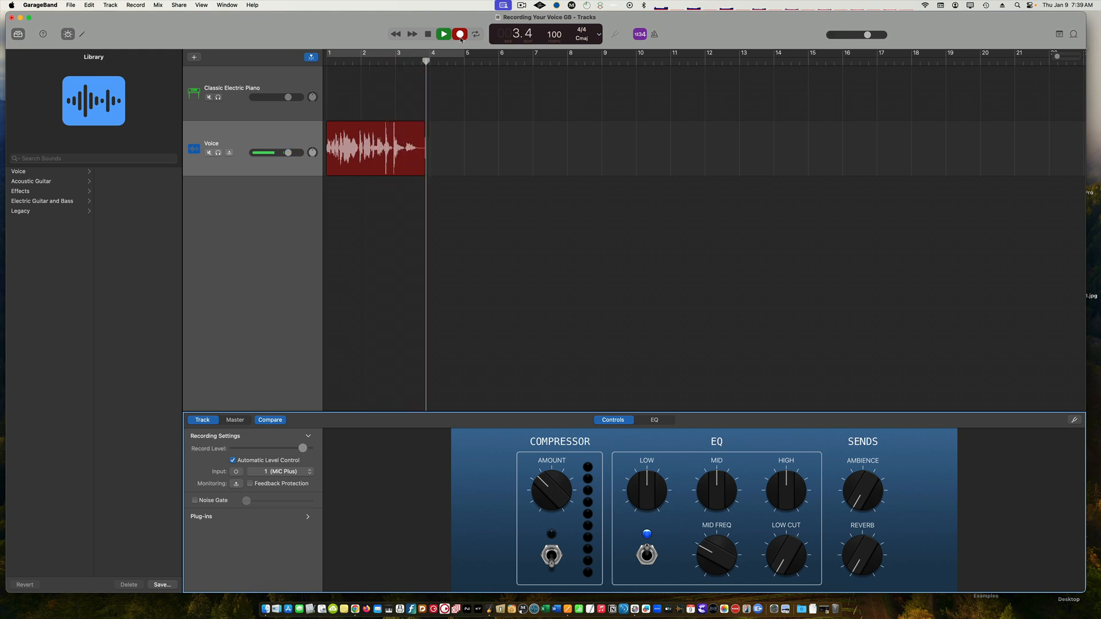
left_click(460, 35)
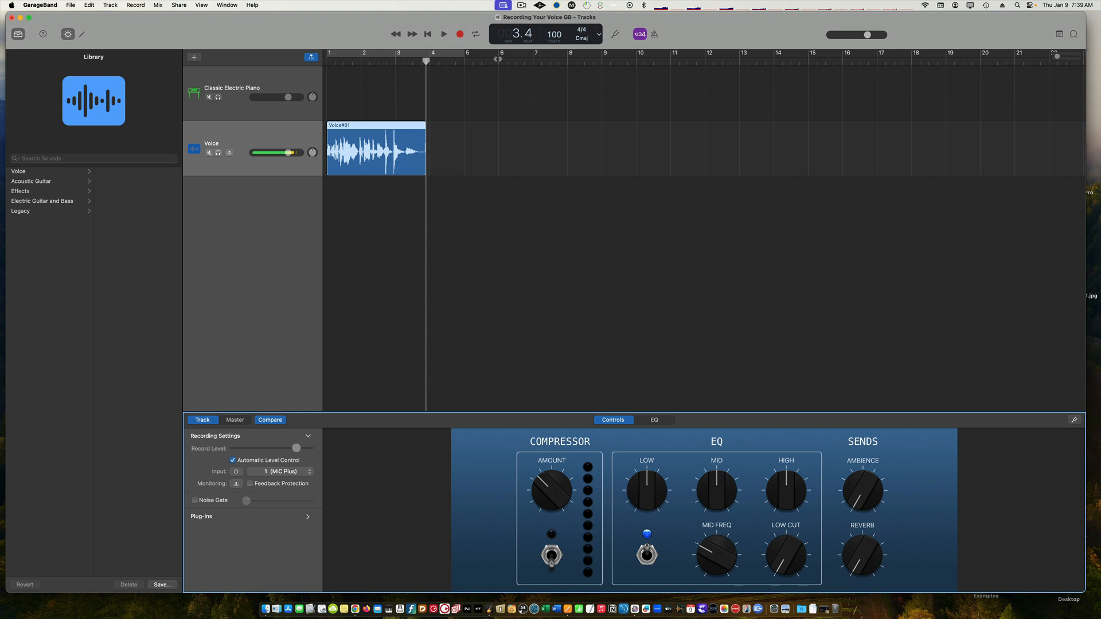
Play the recorded voice take from the start of the project and return the playhead to bar 1
left_click_drag(426, 61, 316, 59)
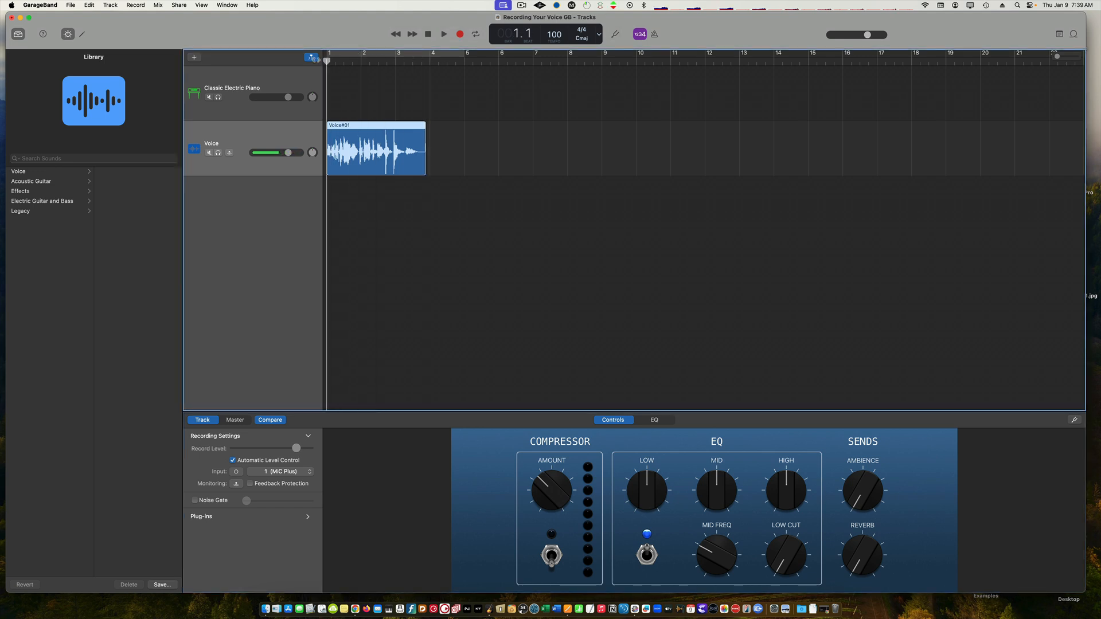
key("space")
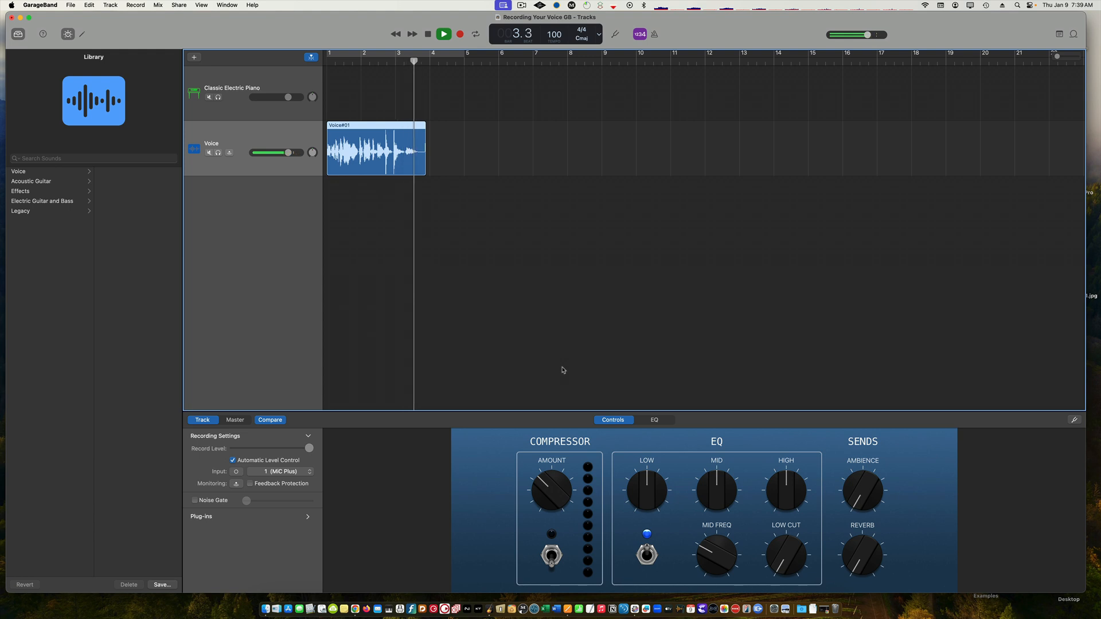
key("space")
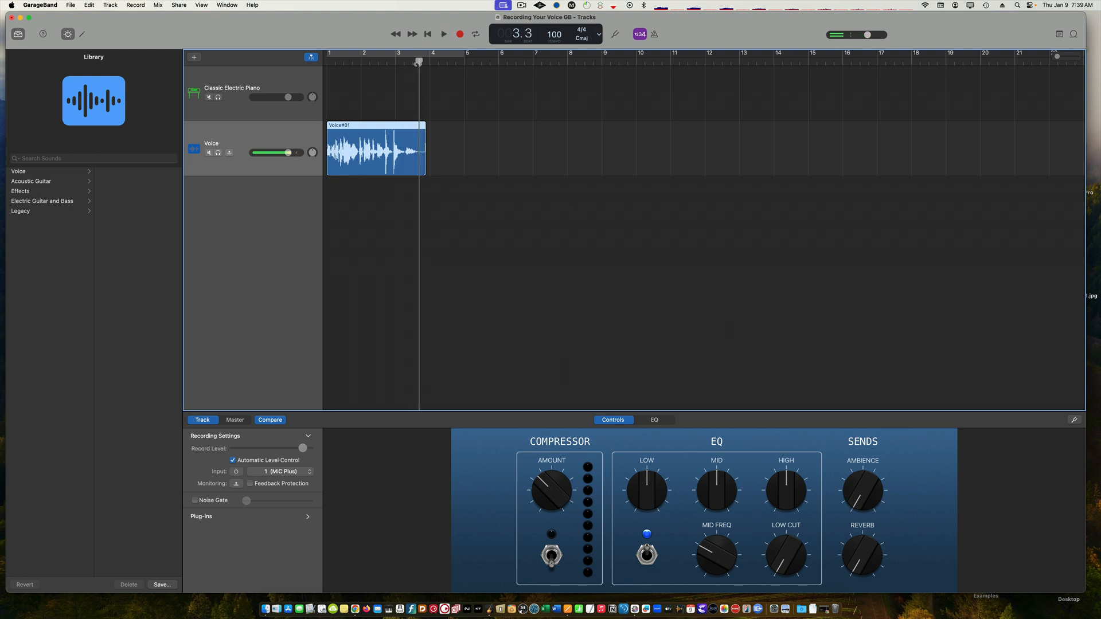
left_click_drag(418, 61, 326, 62)
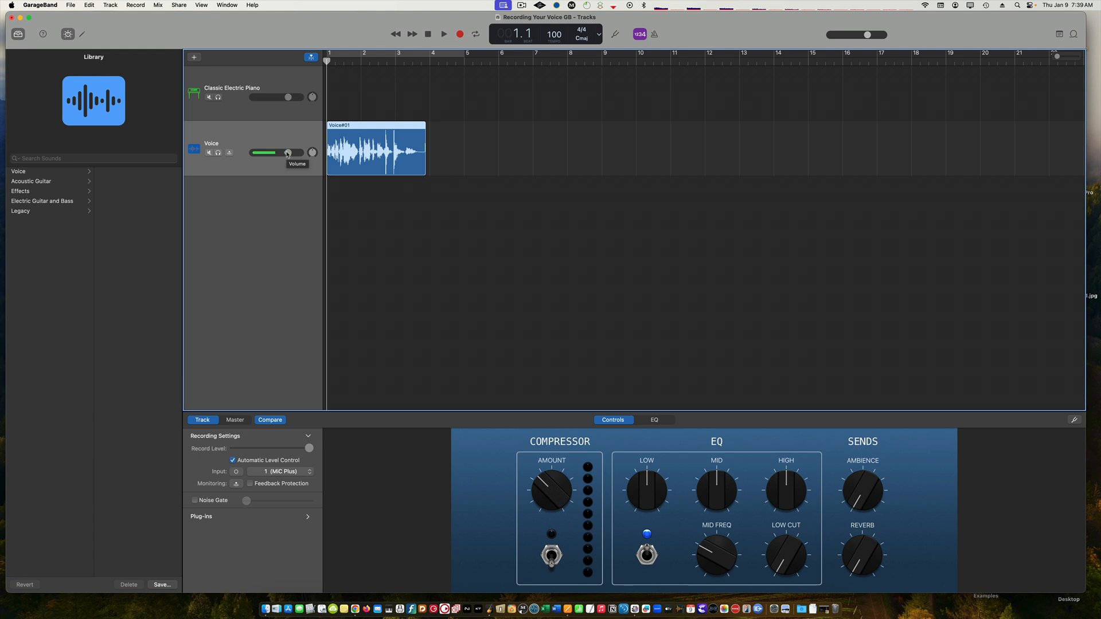
Hide the Smart Controls and show the automation lanes, with the Voice track selected
key("b")
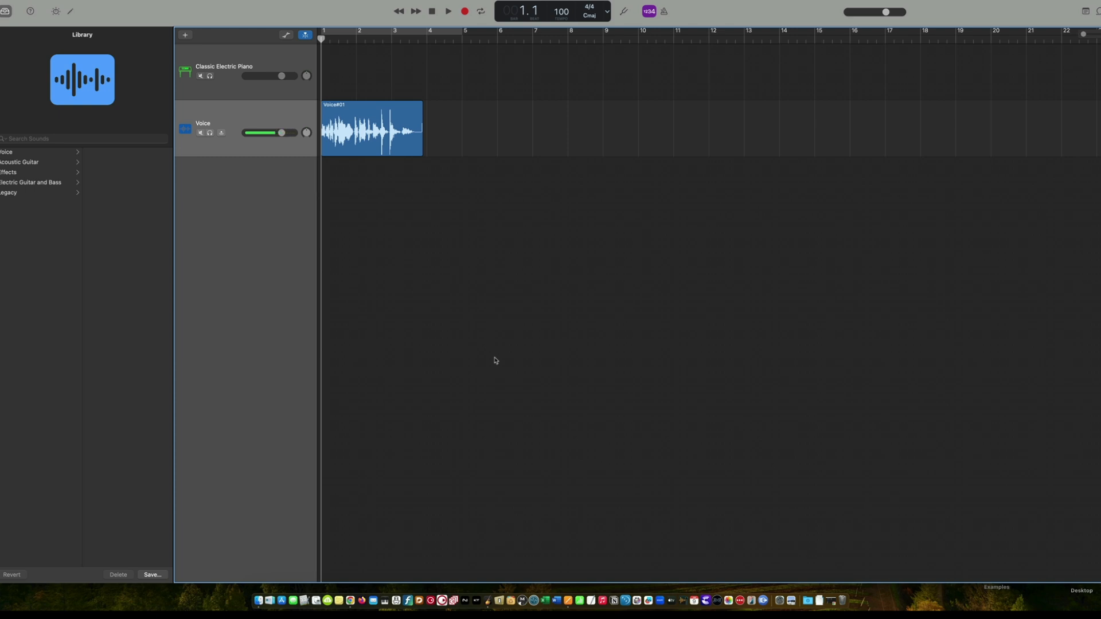
key("a")
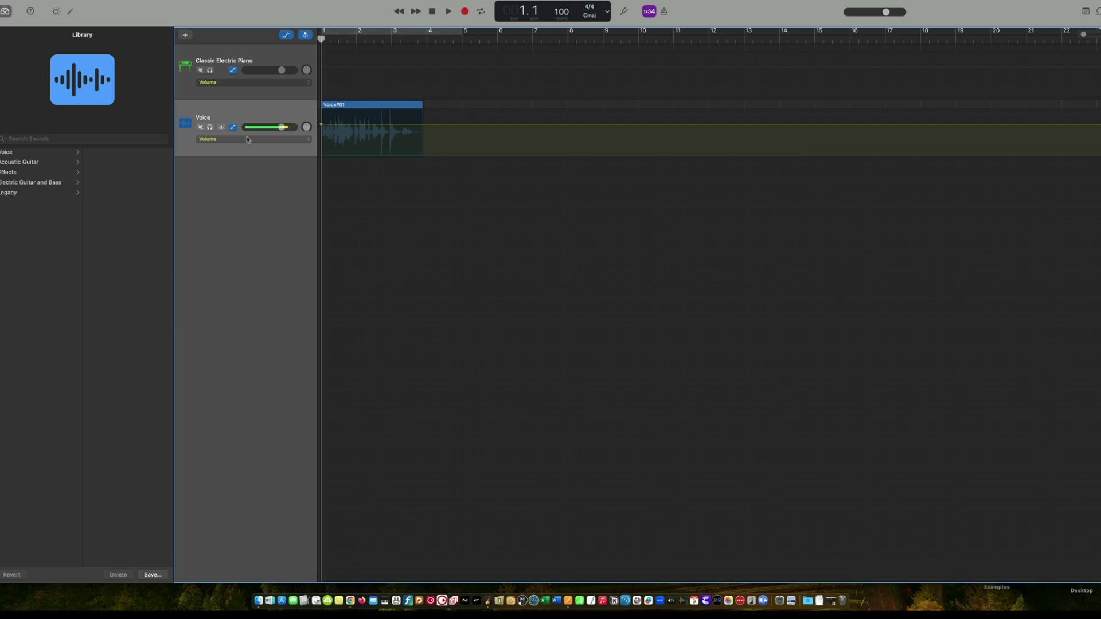
left_click(251, 115)
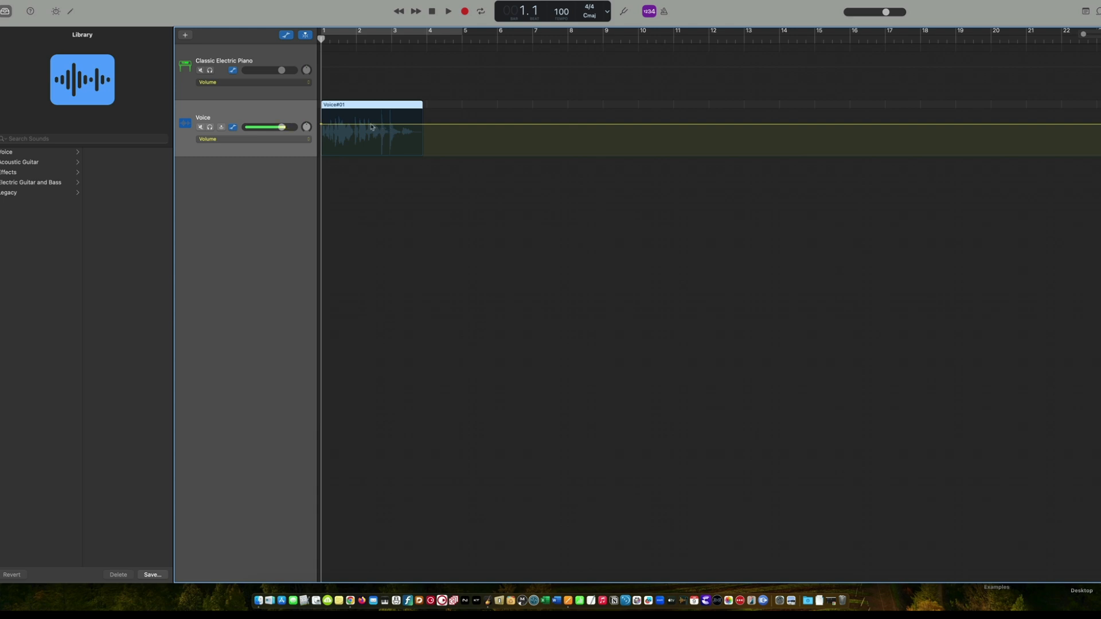
Shape a volume fade-in on the Voice track, rising from minimum at bar 1 to a raised point midway through the region
left_click(371, 125)
left_click(371, 124)
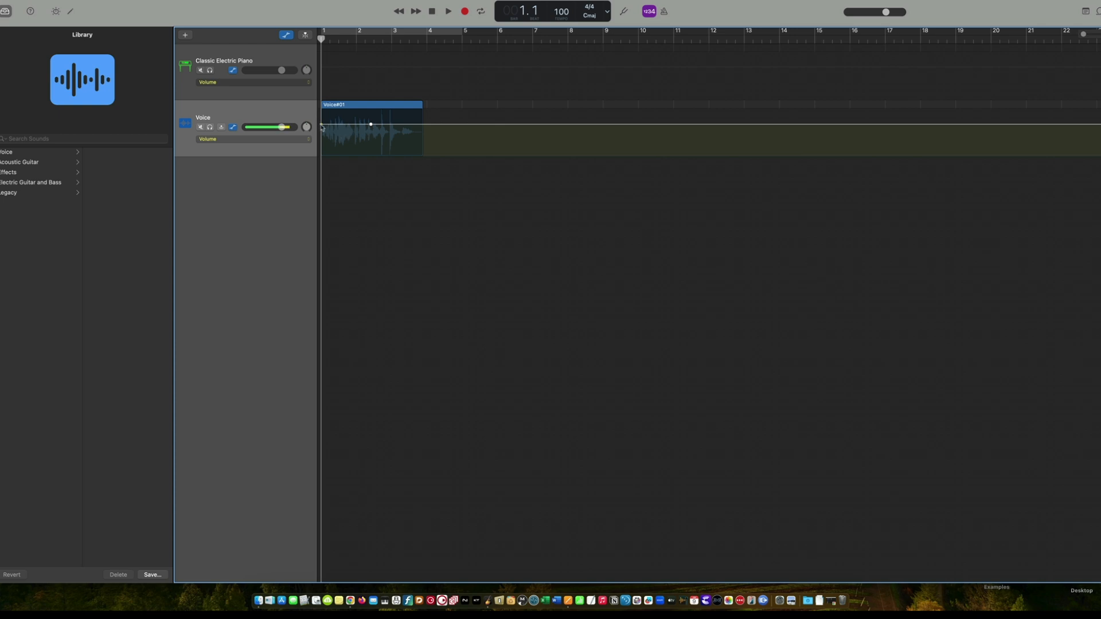
left_click_drag(321, 127, 321, 156)
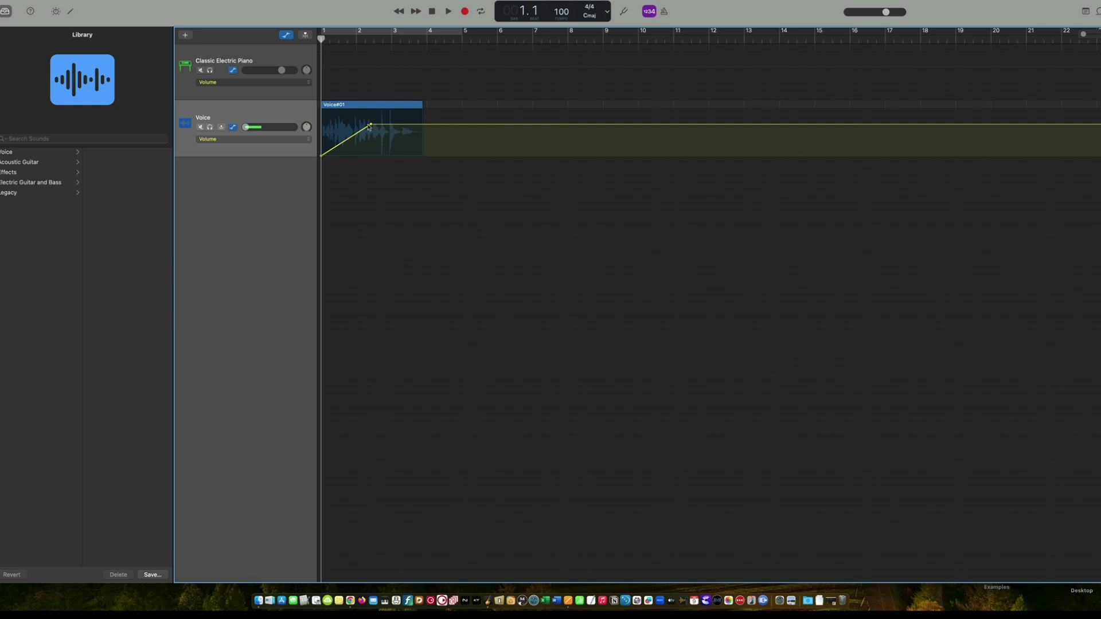
left_click_drag(371, 125, 371, 116)
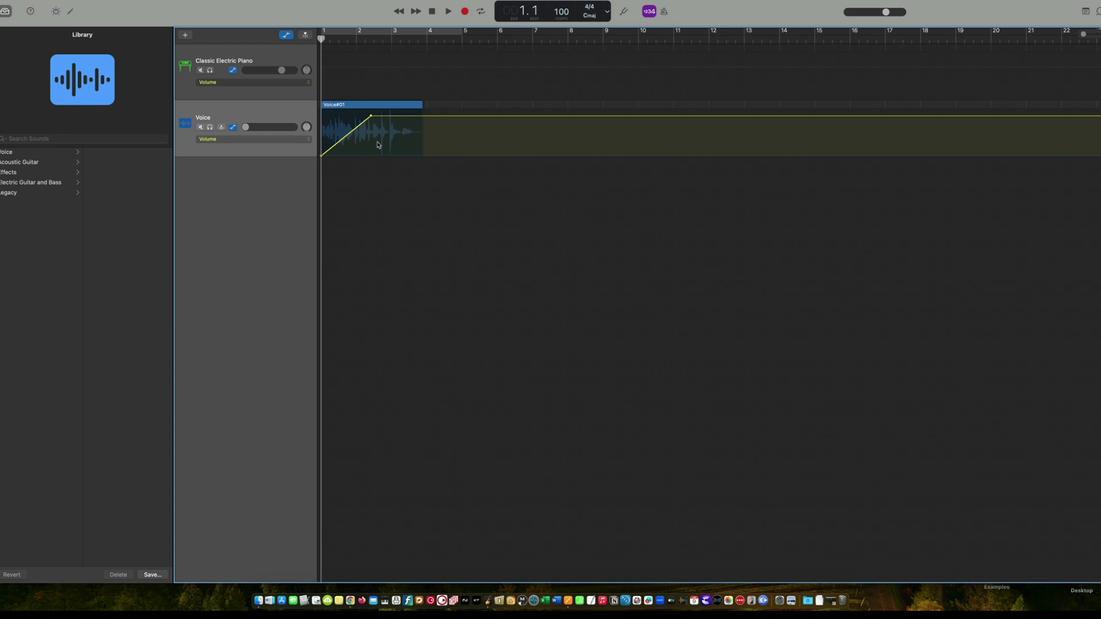
Play the voice recording to hear the volume fade-in and return the playhead to the start
key("space")
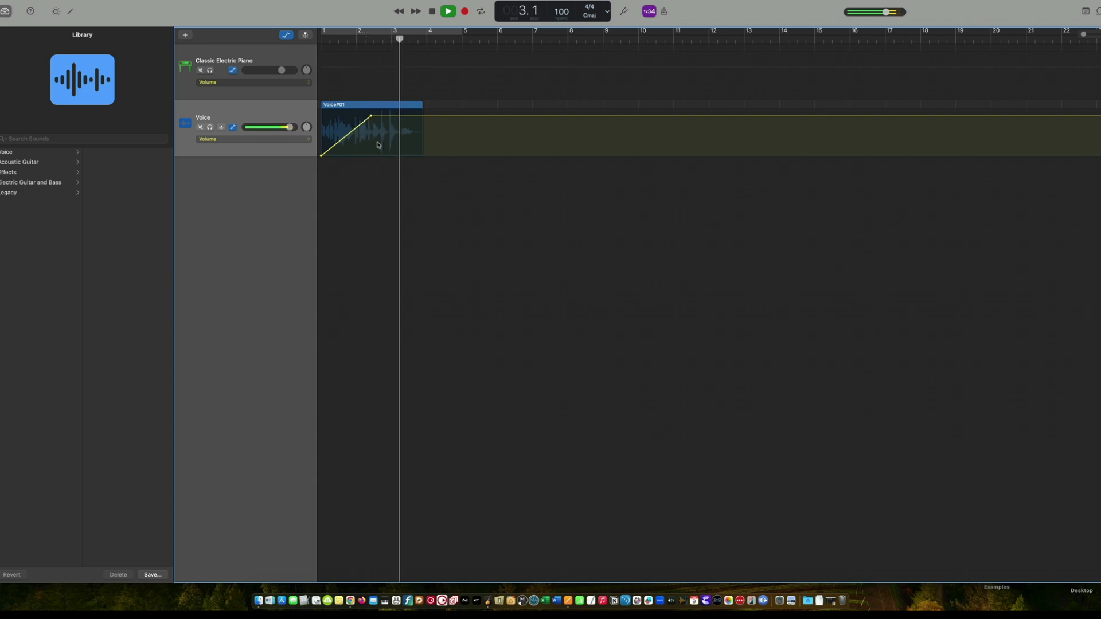
key("space")
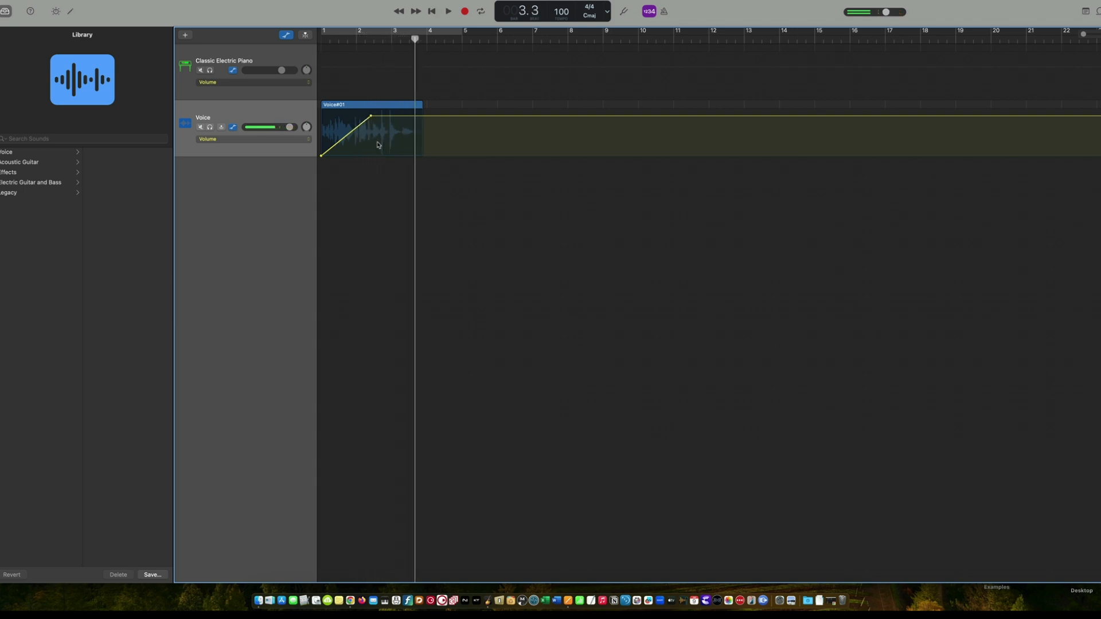
key("Return")
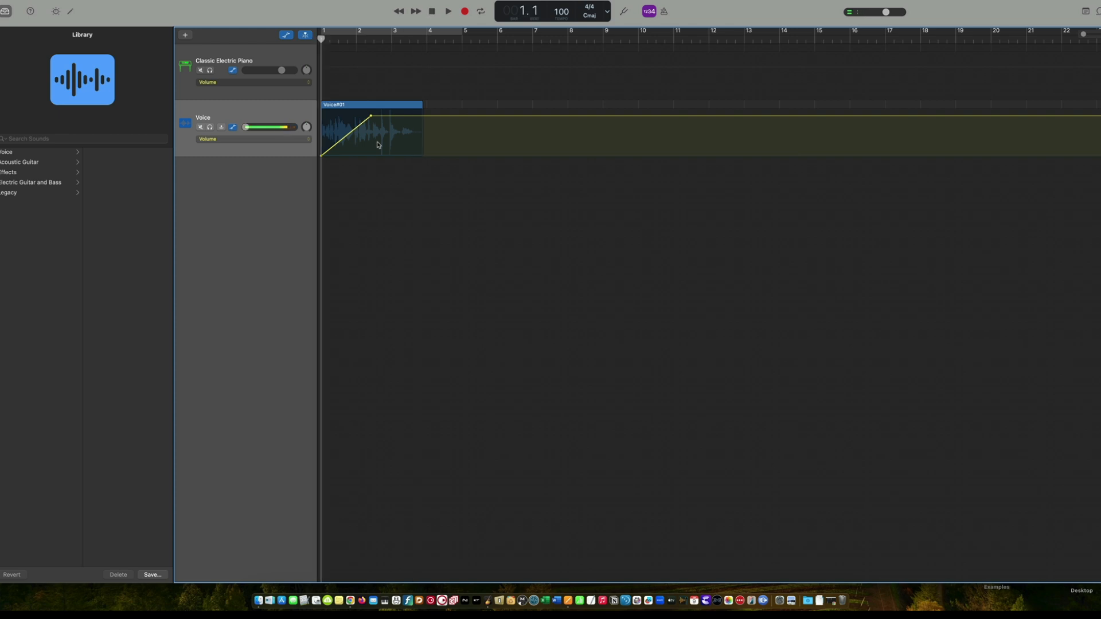
Switch the Voice track's automation to Reverb and ramp it from minimum at bar 1 to near maximum just after bar 2
left_click(292, 140)
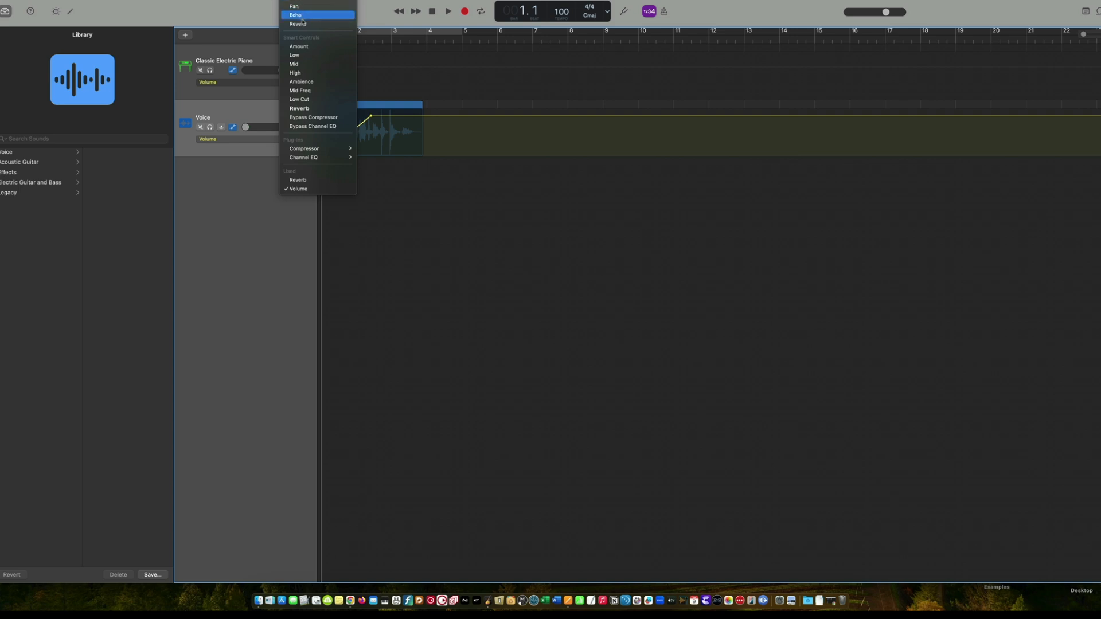
left_click(302, 181)
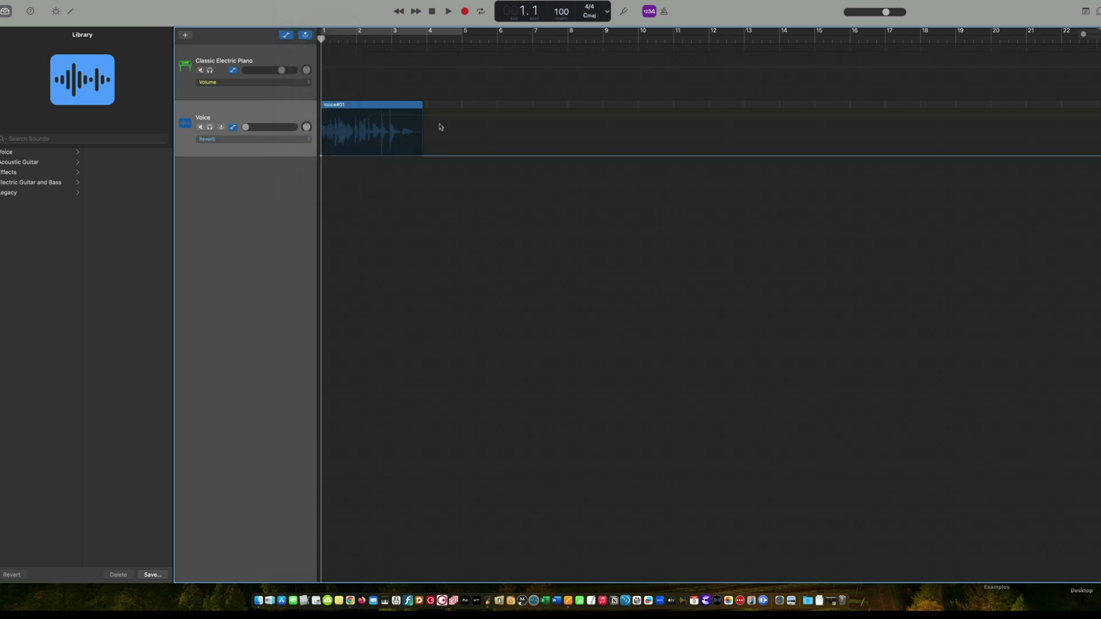
left_click(361, 155)
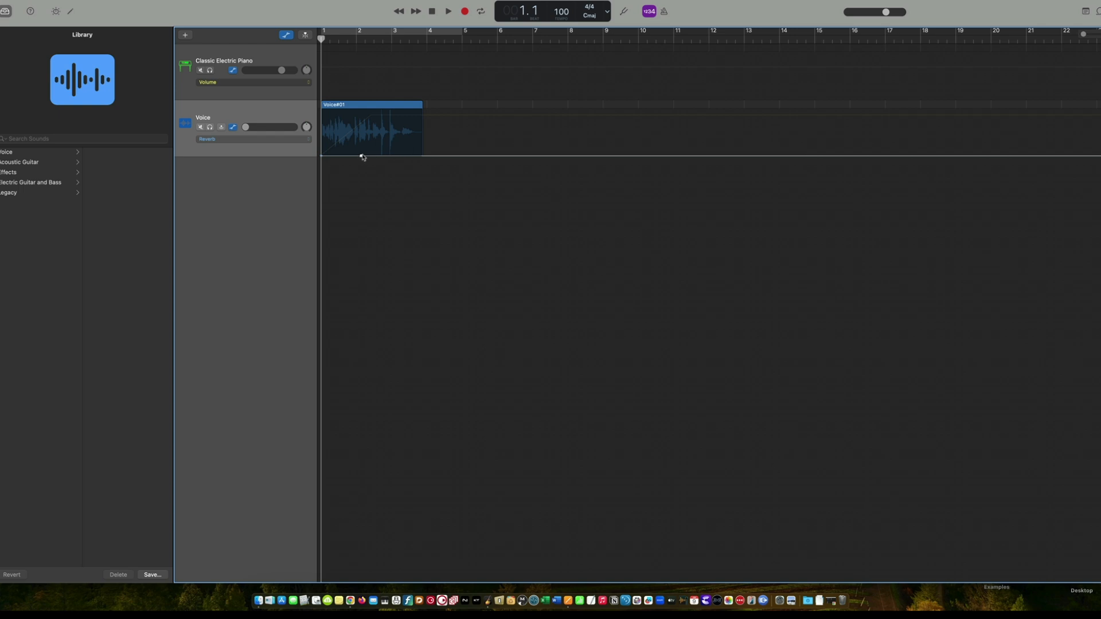
left_click_drag(361, 156, 361, 110)
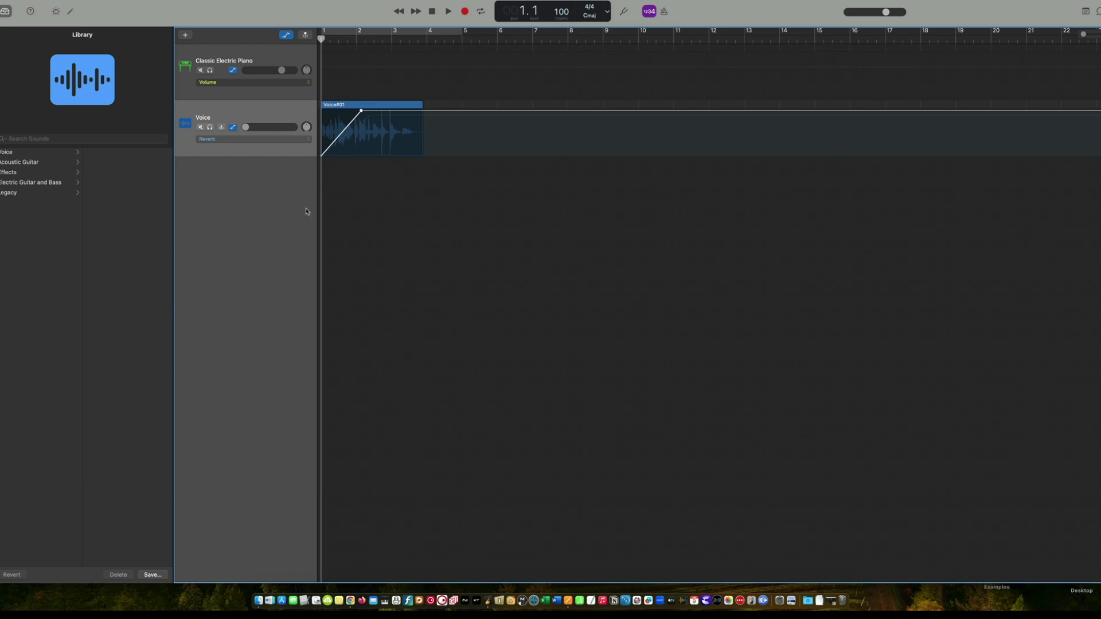
Play the voice recording with the reverb automation, stop near its end and hide the automation lanes
key("space")
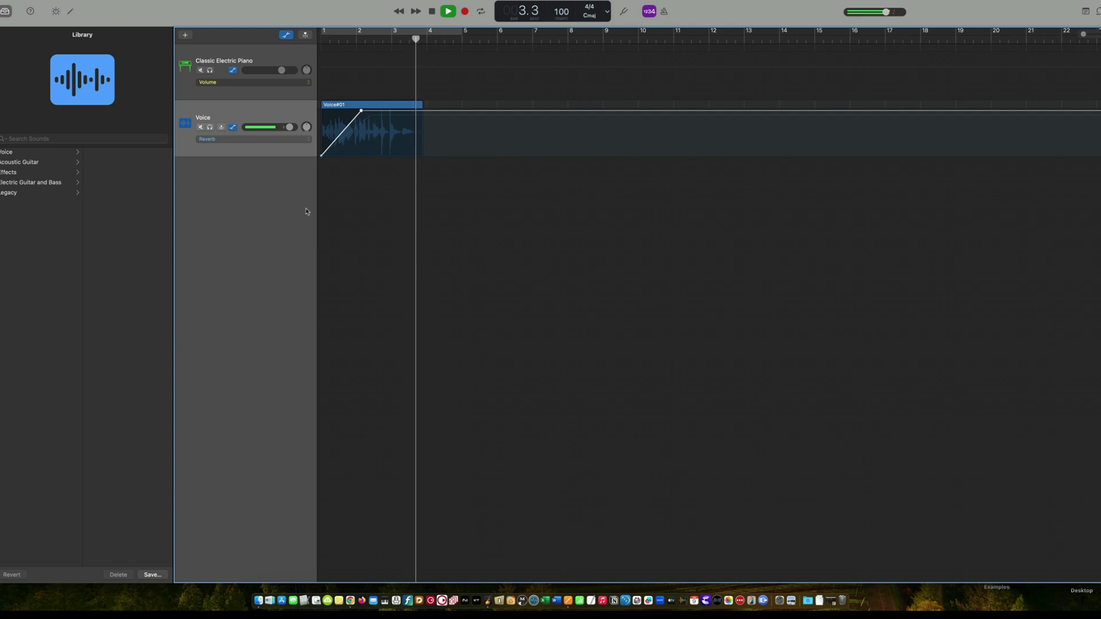
key("space")
key("a")
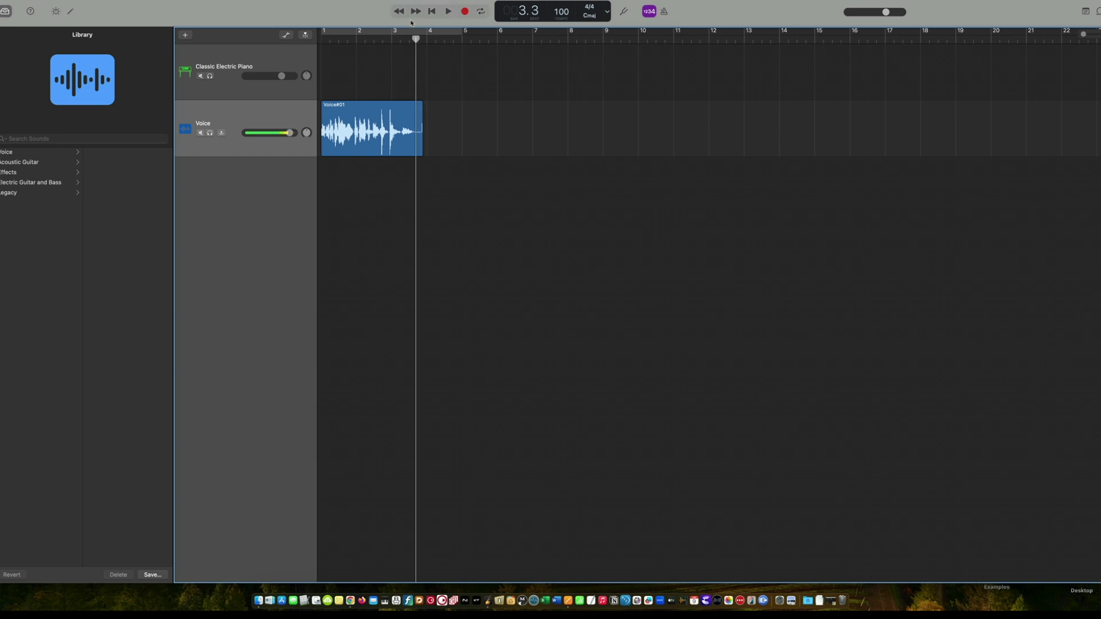
Play the voice recording again from bar 1 with the automation lanes hidden, stopping before the region ends
left_click(322, 40)
key("space")
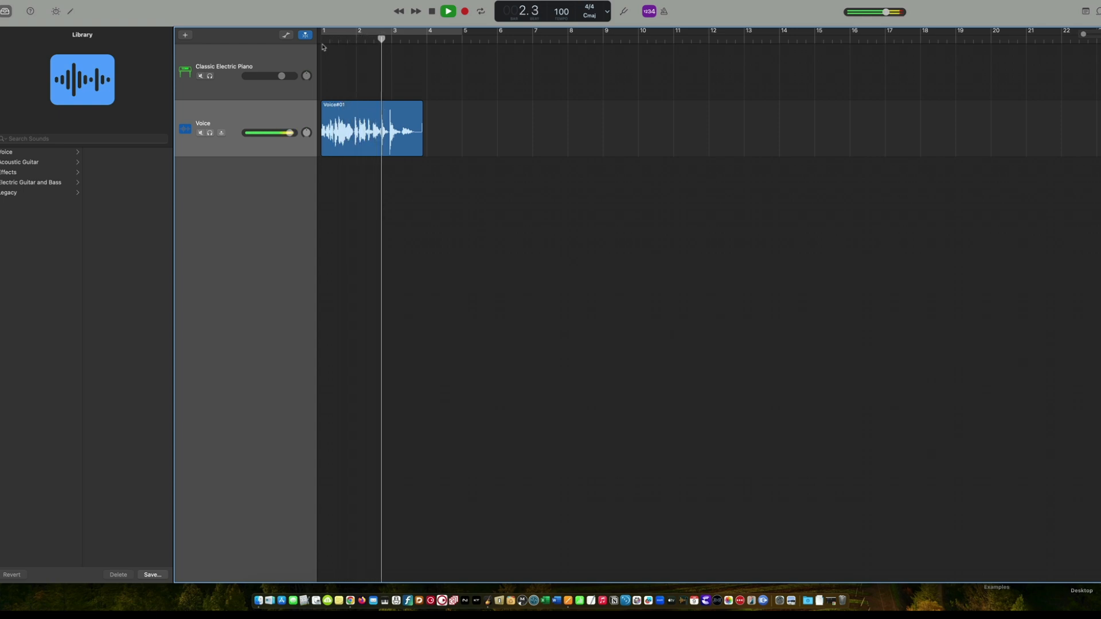
key("space")
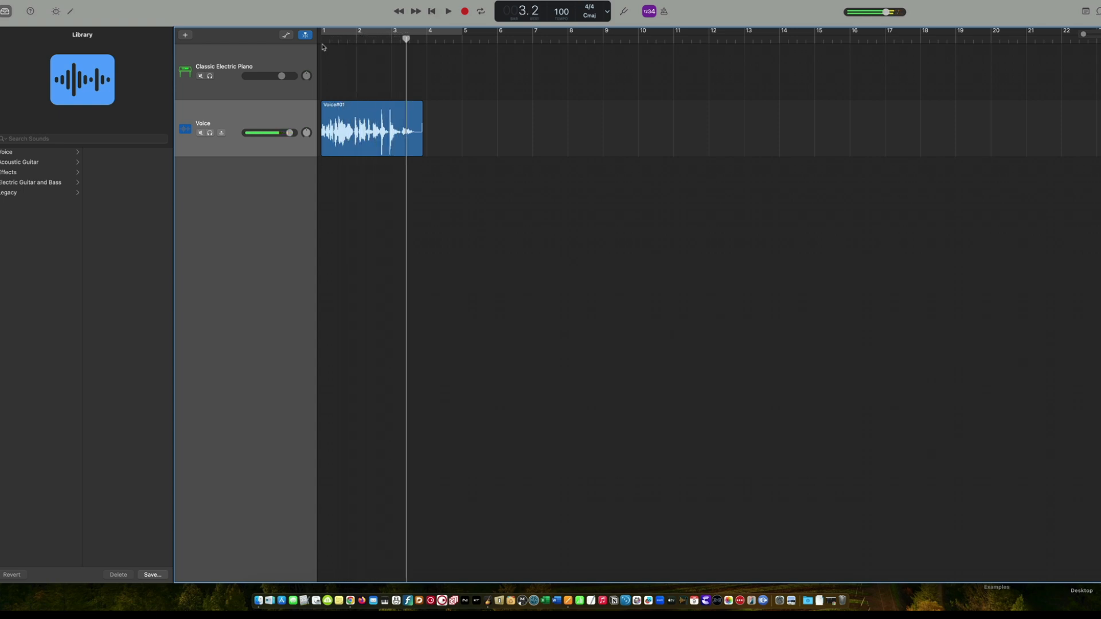